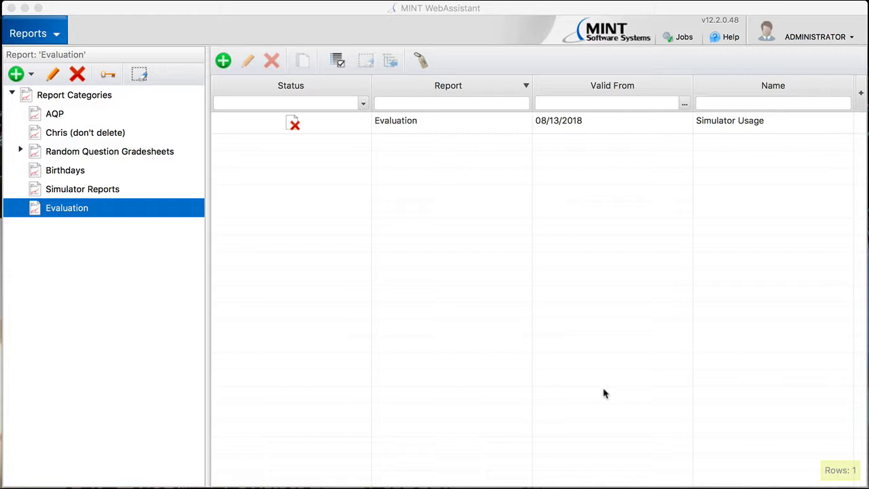
# Create a new report in the Evaluation category and set its query object to Resource Record Items.
pyautogui.click(224, 64)
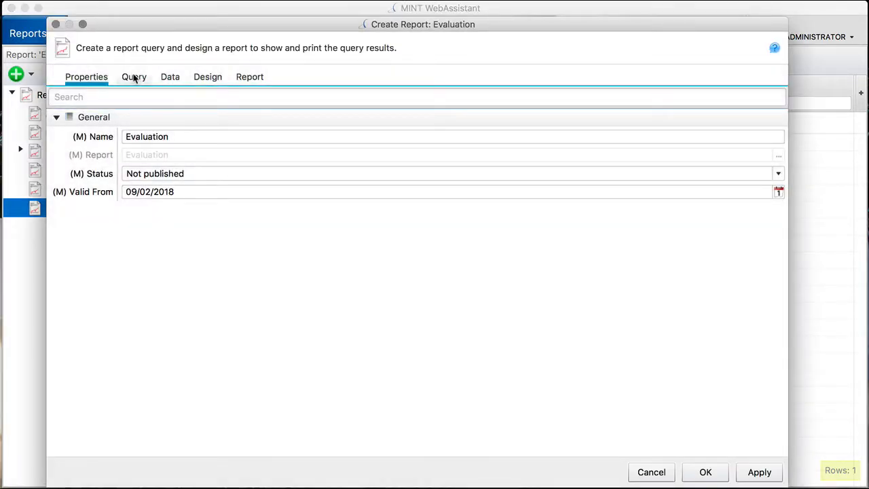
pyautogui.click(134, 77)
pyautogui.click(136, 134)
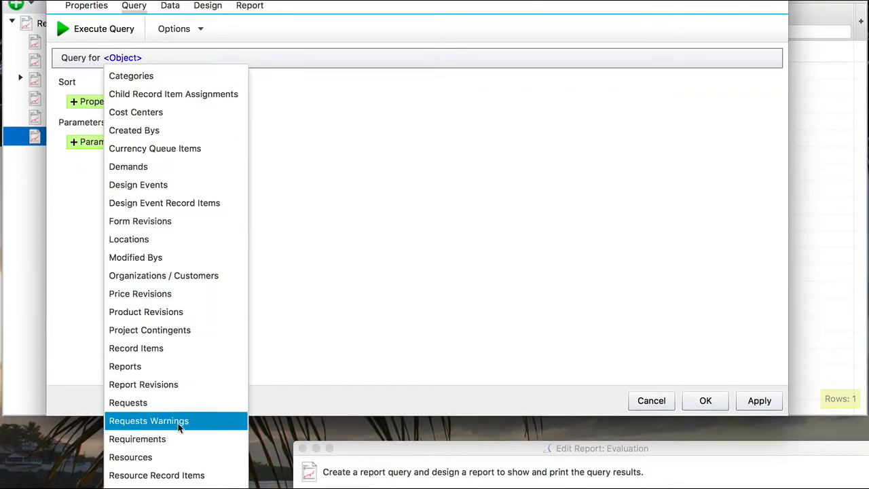
pyautogui.click(185, 475)
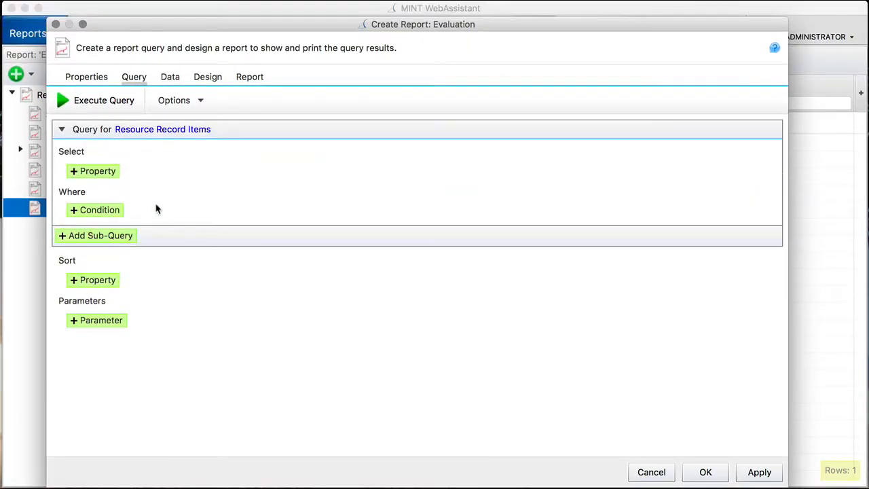
# Add a Select property to the query that returns the Resource of the Resource Record Item.
pyautogui.click(90, 174)
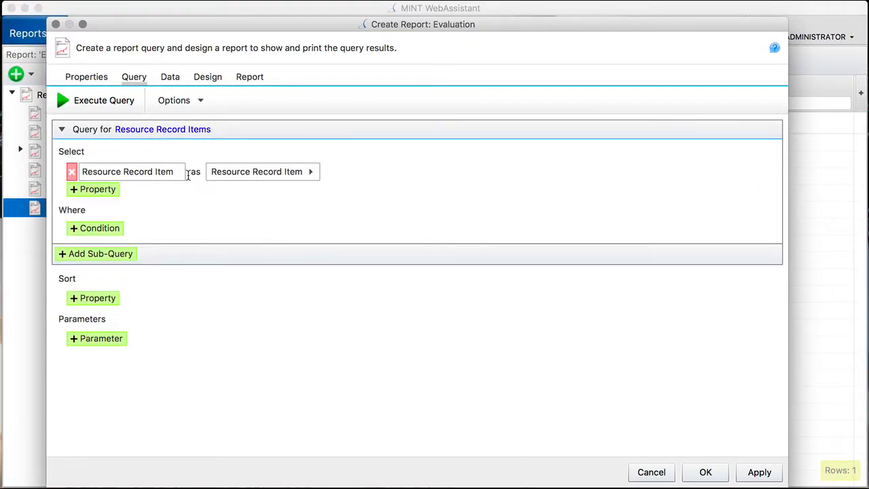
pyautogui.click(311, 172)
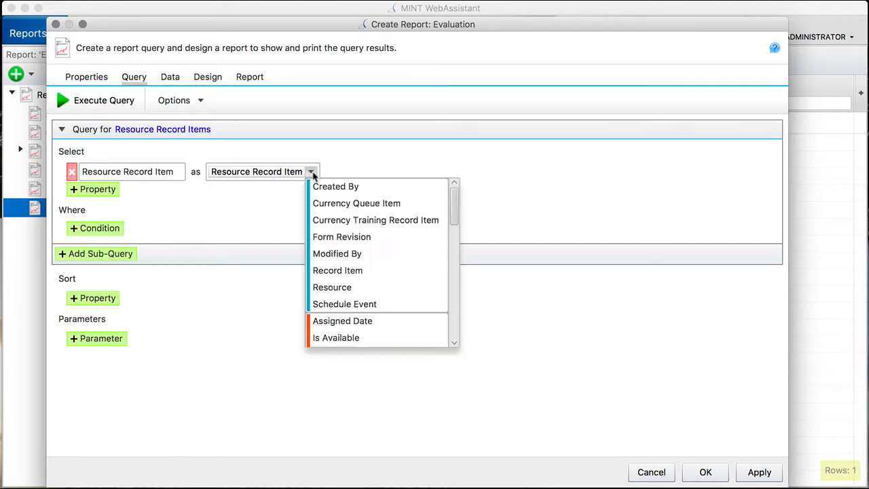
pyautogui.click(339, 290)
# Add a second Select property for the Record Item and name it RI.
pyautogui.click(109, 193)
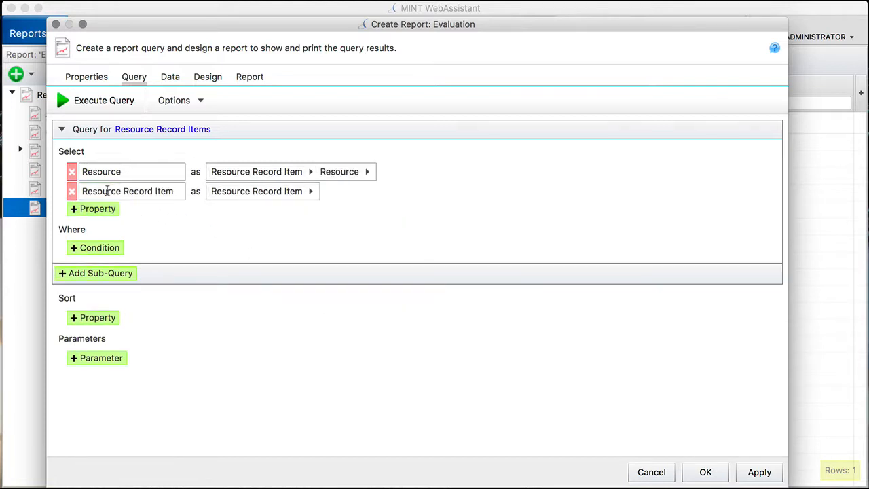
pyautogui.click(311, 191)
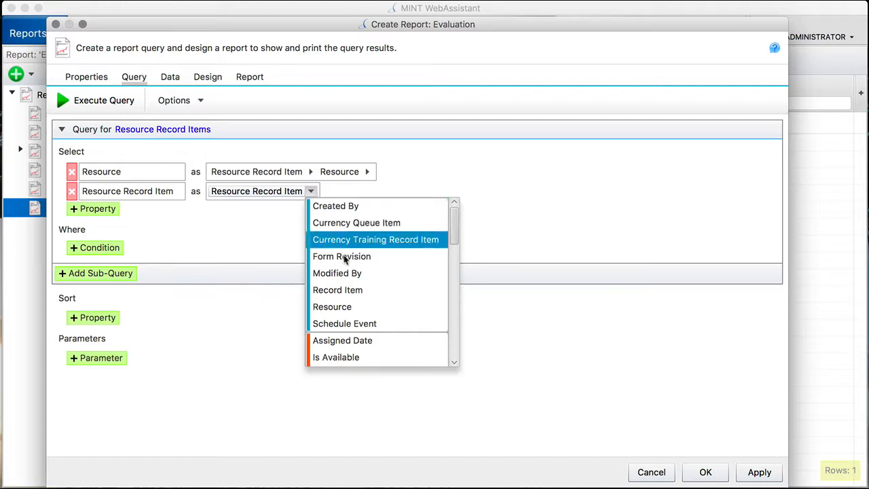
pyautogui.click(348, 288)
pyautogui.moveTo(145, 191); pyautogui.dragTo(48, 191)
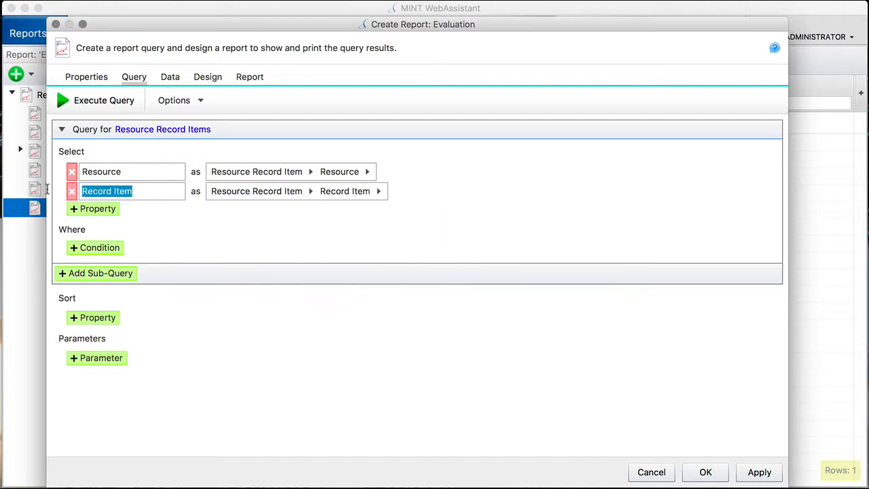
pyautogui.write('R')
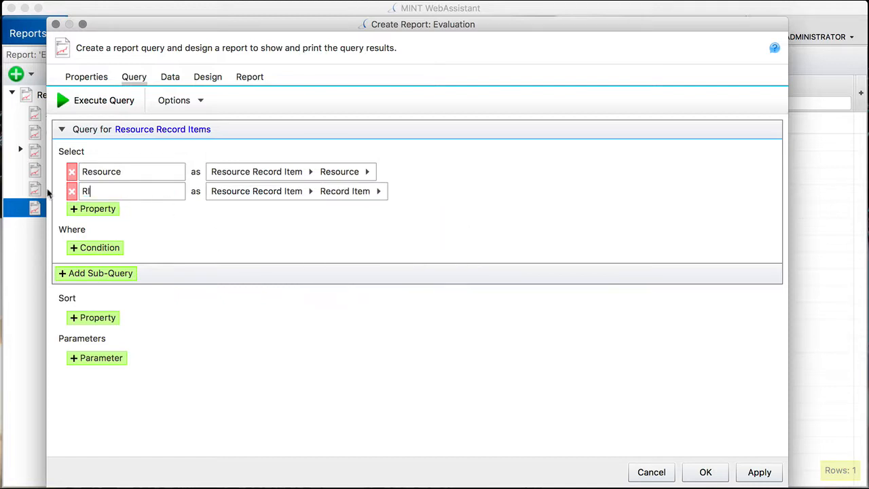
pyautogui.write('I')
# Add a third Select property that returns the Grade of the Resource Record Item.
pyautogui.click(90, 209)
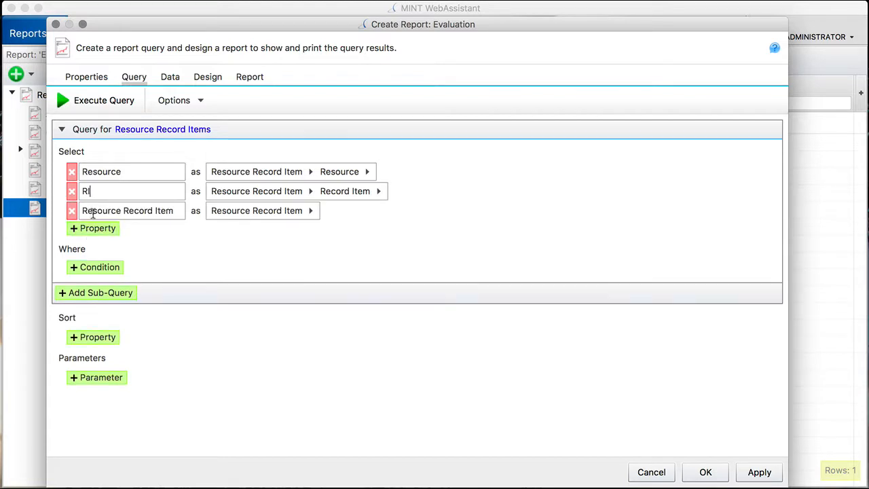
pyautogui.click(310, 212)
pyautogui.scroll(-3, 354, 319)
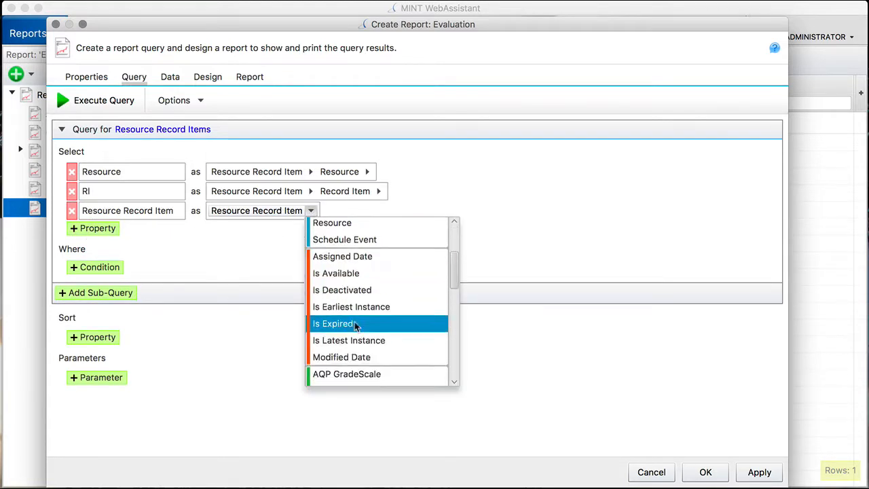
pyautogui.scroll(-6, 354, 322)
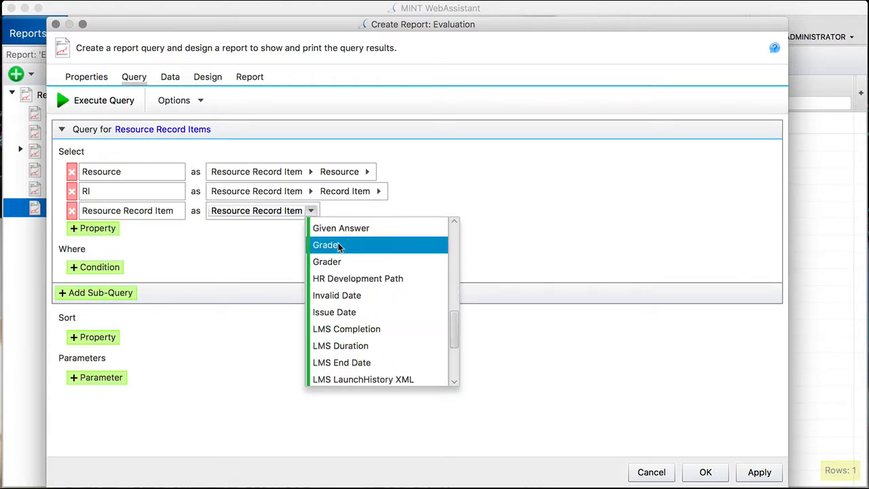
pyautogui.click(340, 245)
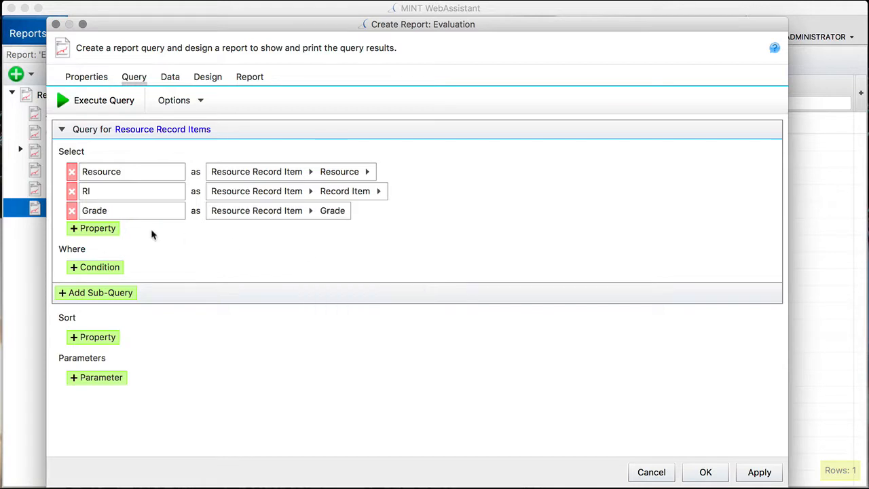
# Add a fourth Select property for the Created By ID and name it ID.
pyautogui.click(89, 232)
pyautogui.click(310, 231)
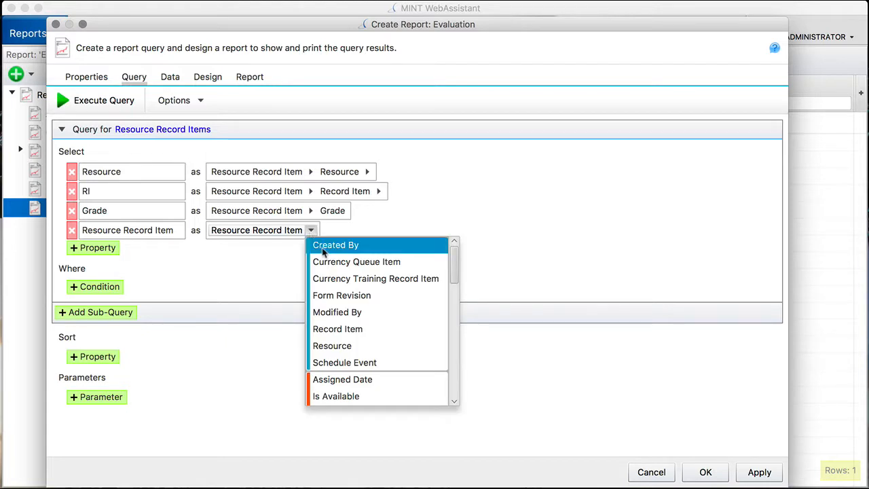
pyautogui.click(324, 250)
pyautogui.click(374, 230)
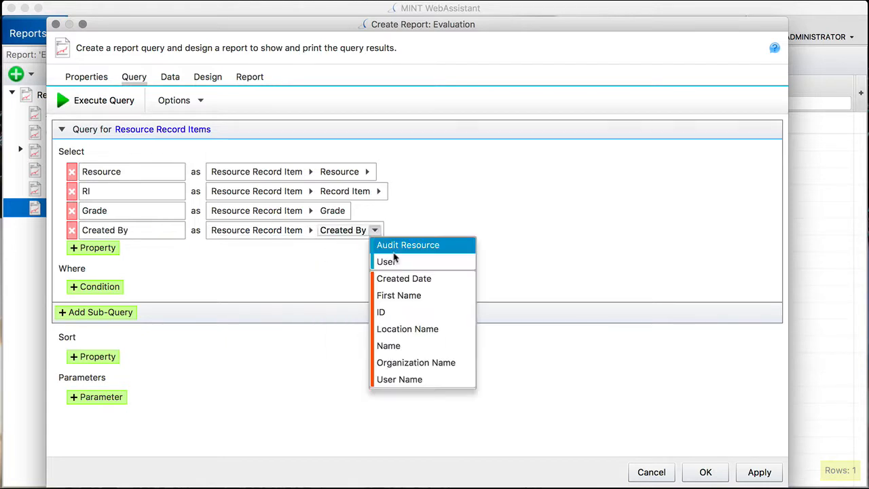
pyautogui.click(386, 312)
pyautogui.click(163, 233)
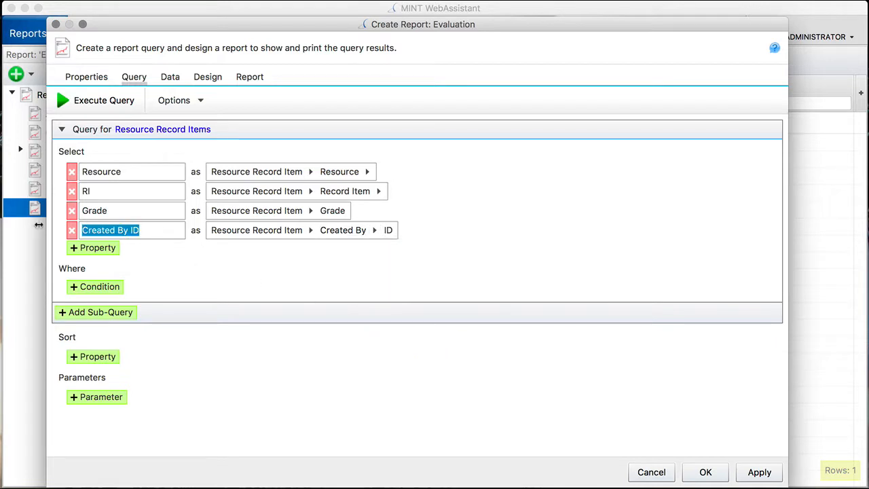
pyautogui.write('ID')
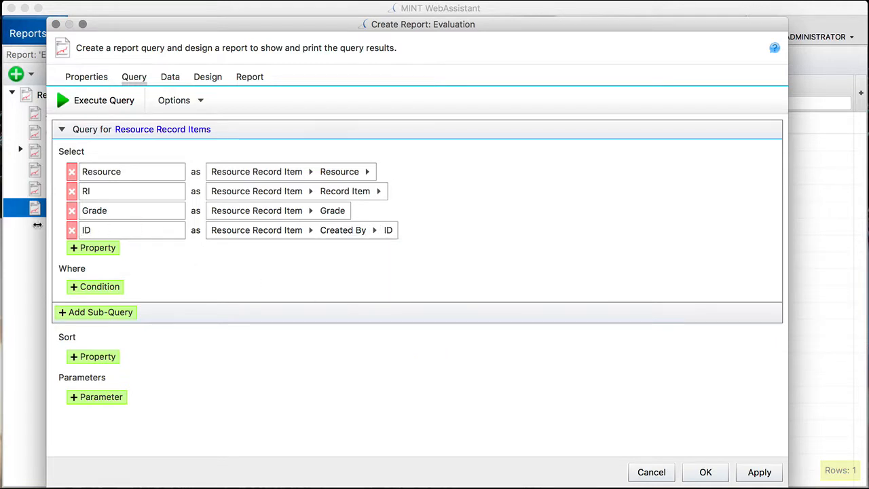
# Add a Where condition on the Record Item with the operator "is in subtree of".
pyautogui.click(104, 287)
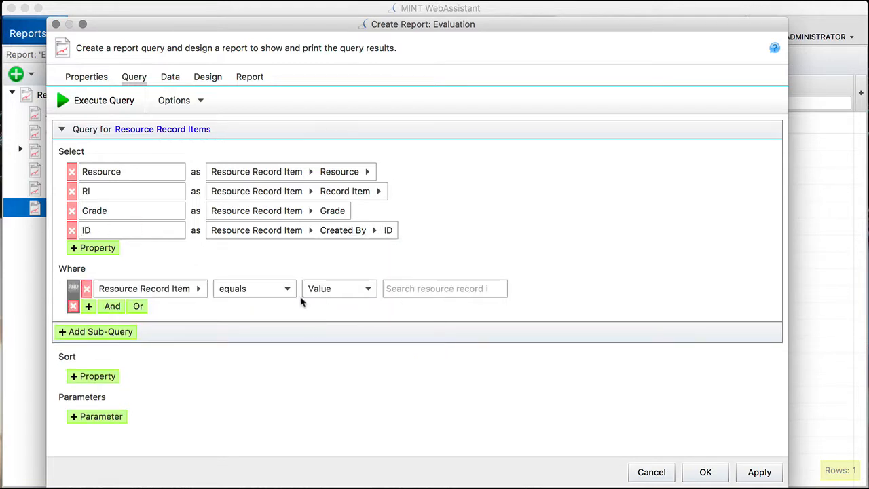
pyautogui.click(199, 290)
pyautogui.click(224, 384)
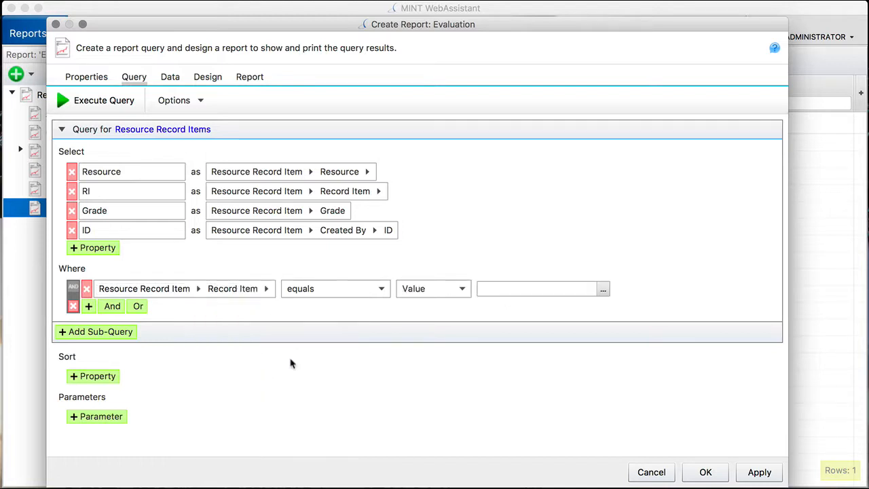
pyautogui.click(381, 288)
pyautogui.click(358, 341)
# Set the condition's value to the Content folder under Demo RIs in the Record Items tree.
pyautogui.click(603, 289)
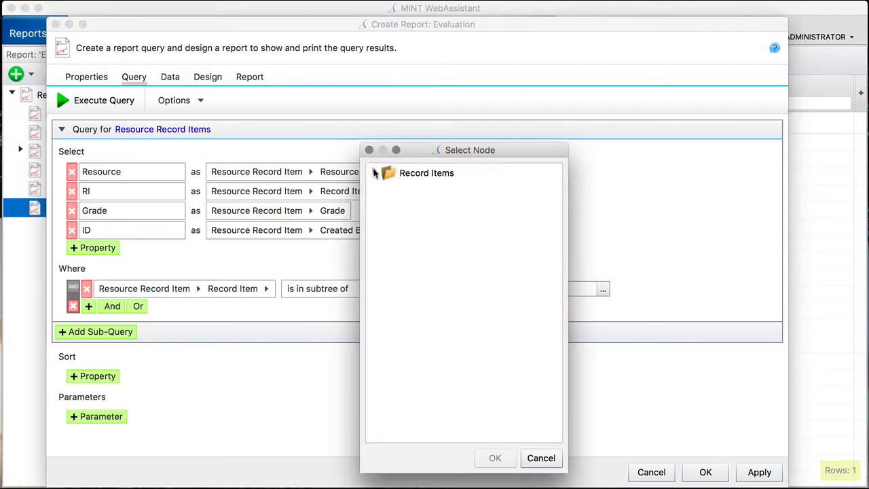
pyautogui.click(374, 173)
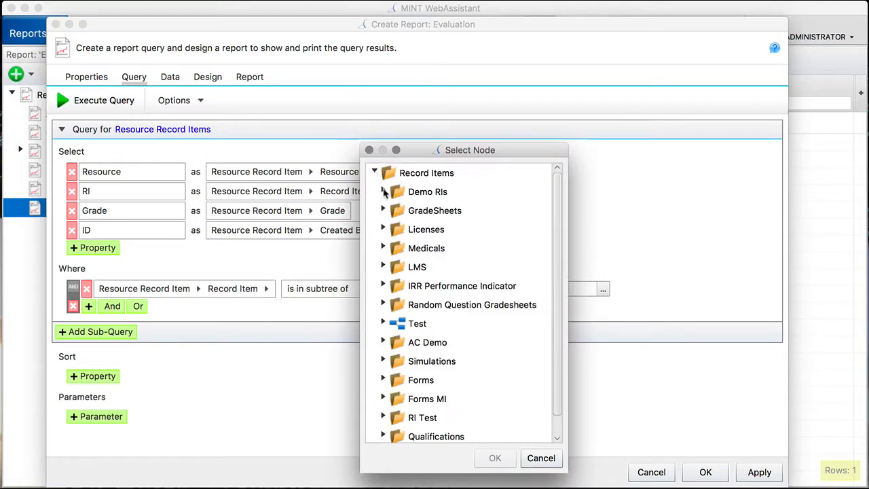
pyautogui.click(383, 192)
pyautogui.click(438, 271)
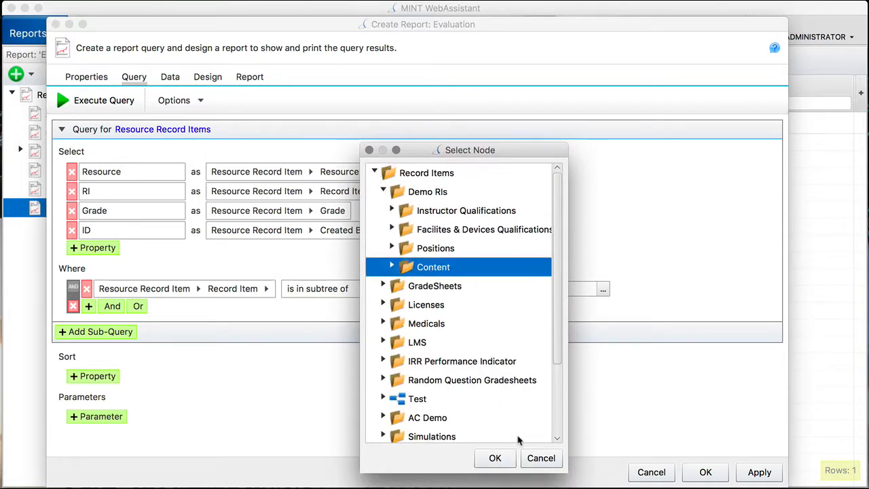
pyautogui.click(494, 458)
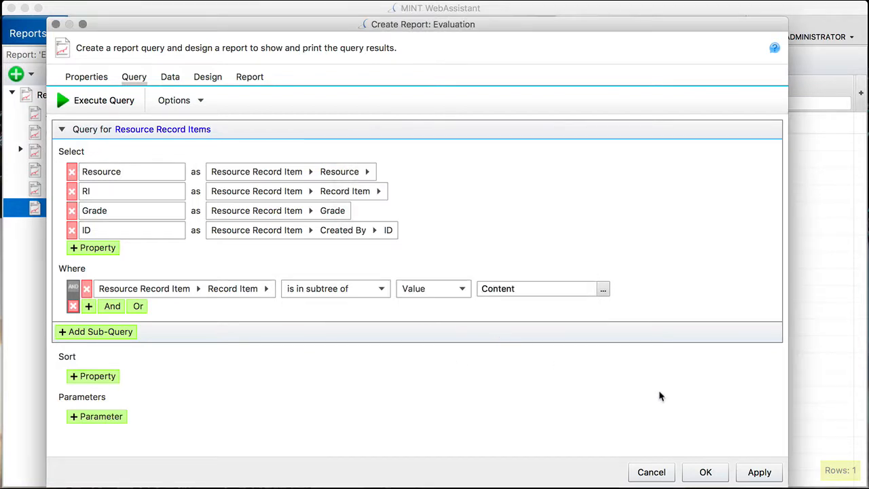
# Apply the new report and execute its query.
pyautogui.click(758, 472)
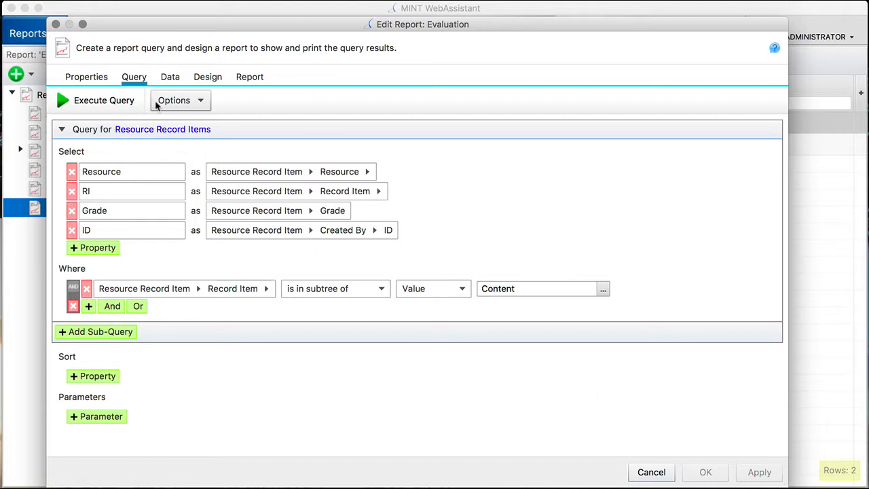
pyautogui.click(109, 101)
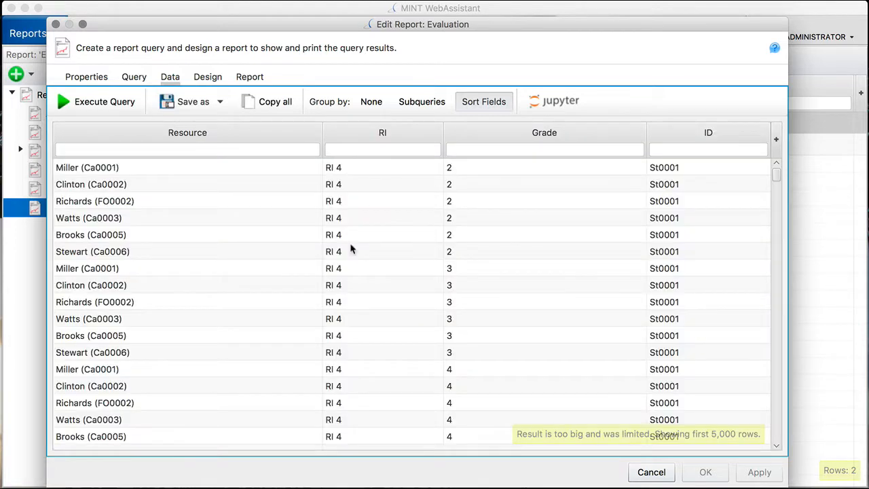
# Open the query data in a Jupyter notebook and run mint_df.info() in the first cell.
pyautogui.click(567, 101)
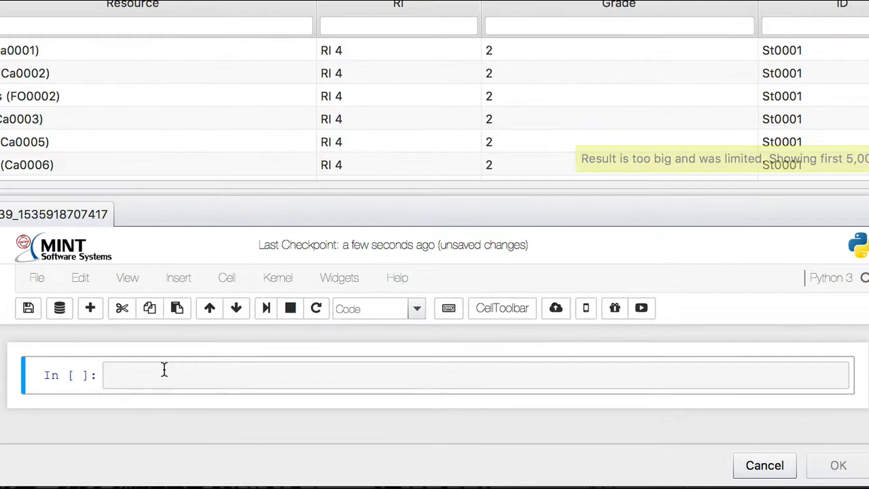
pyautogui.click(211, 402)
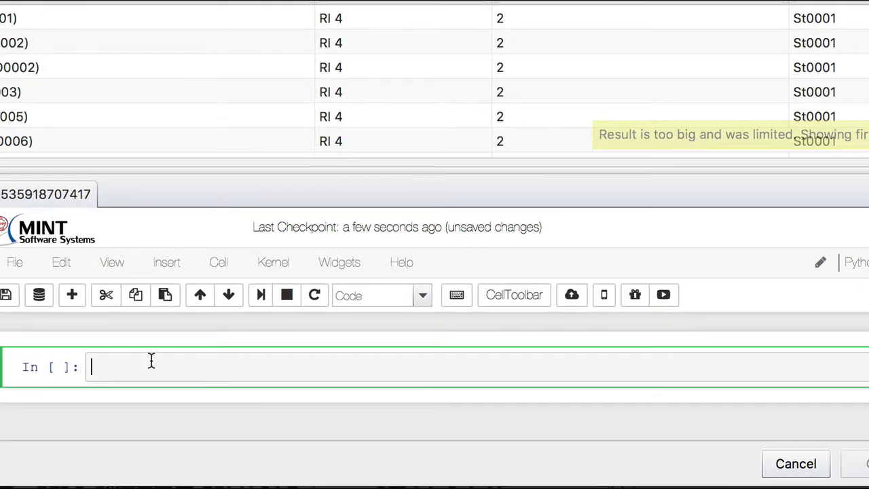
pyautogui.write('mint_df.info(')
pyautogui.hotkey('shift', 'Return')
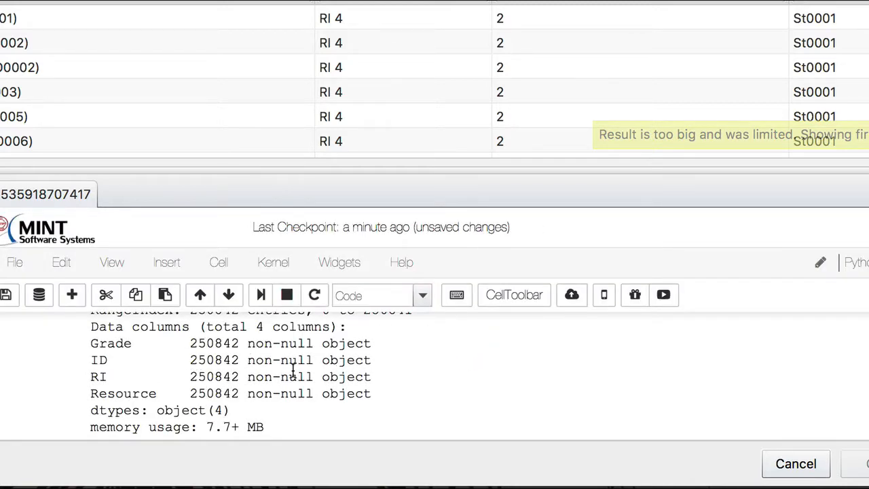
# Enlarge the notebook area and write a new cell assigning mint_df['Grade'].astype with 'category' to mint_df['GradeNumber'].
pyautogui.moveTo(287, 176); pyautogui.dragTo(281, 62)
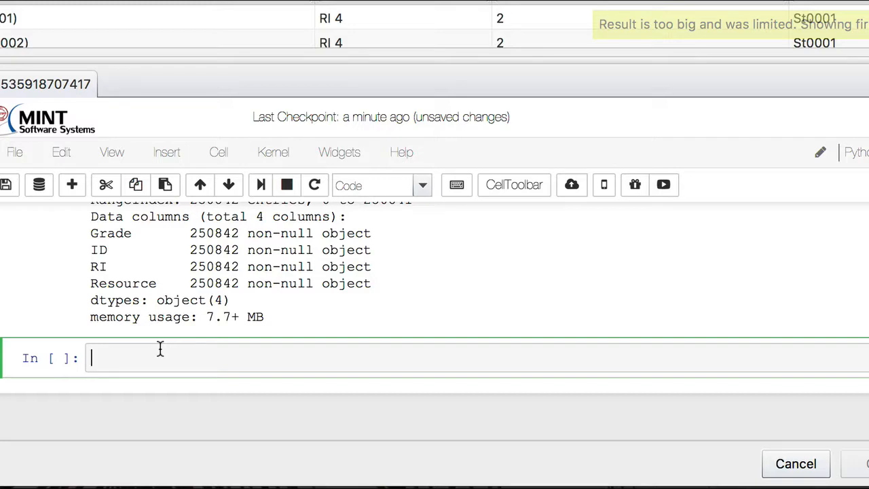
pyautogui.write("mint_df['GradeNumber'")
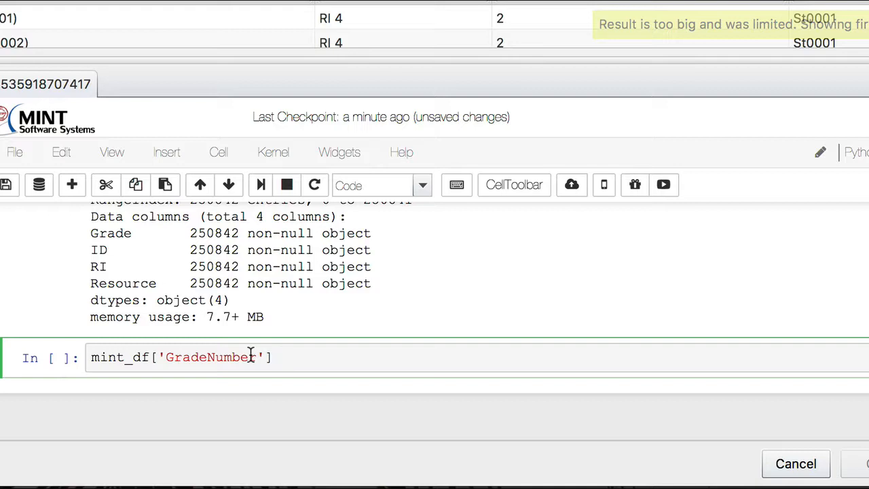
pyautogui.write("= mint_df['Grade']")
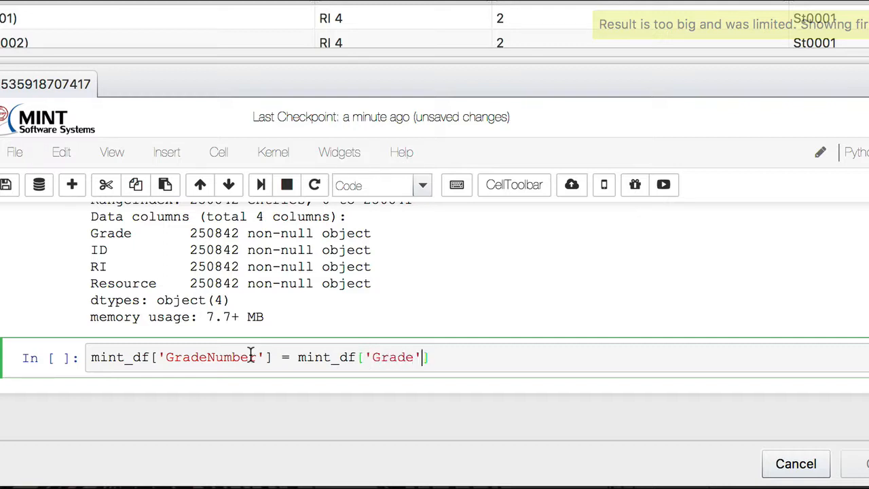
pyautogui.write('.astype9')
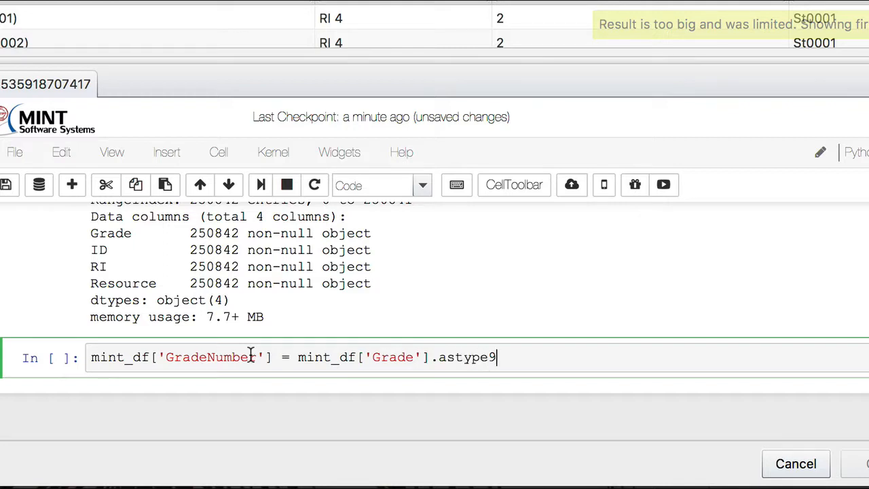
pyautogui.write("'category'")
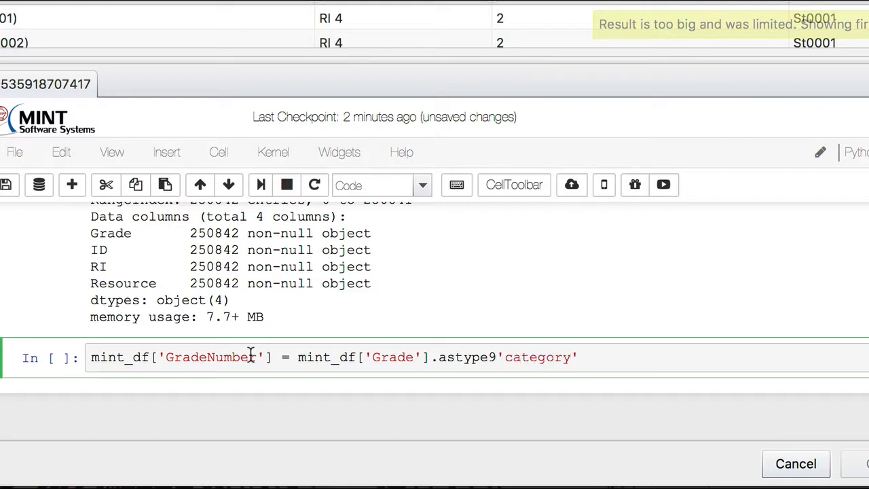
# Enclose 'category' in parentheses after astype, append .cat.codes to the GradeNumber assignment, and run the cell.
pyautogui.click(504, 358)
pyautogui.write('9')
pyautogui.press('BackSpace')
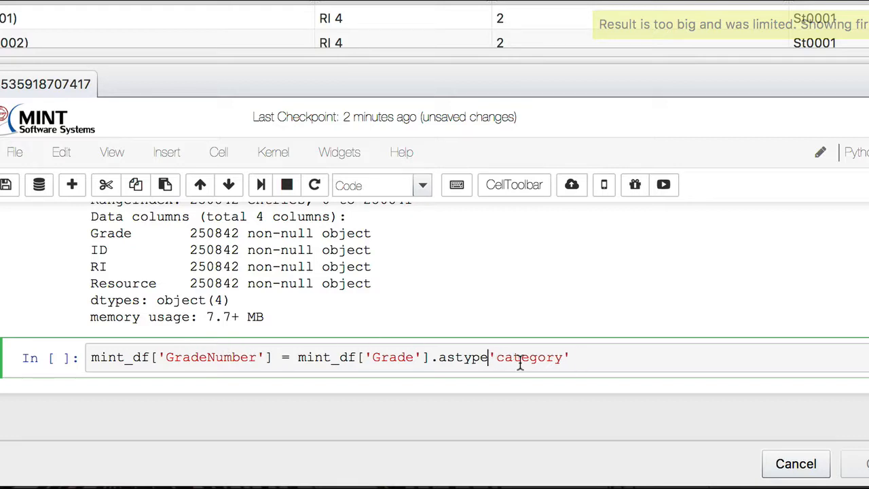
pyautogui.write('()')
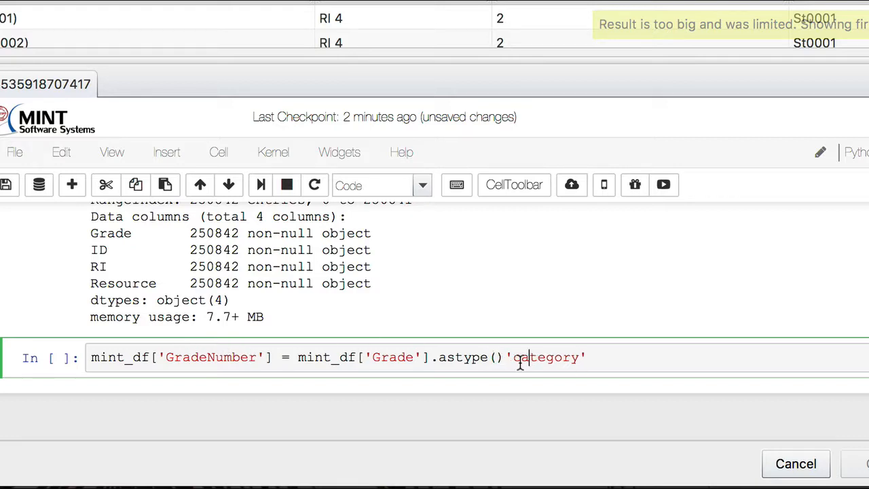
pyautogui.press('Left')
pyautogui.press('BackSpace')
pyautogui.click(593, 356)
pyautogui.write(')')
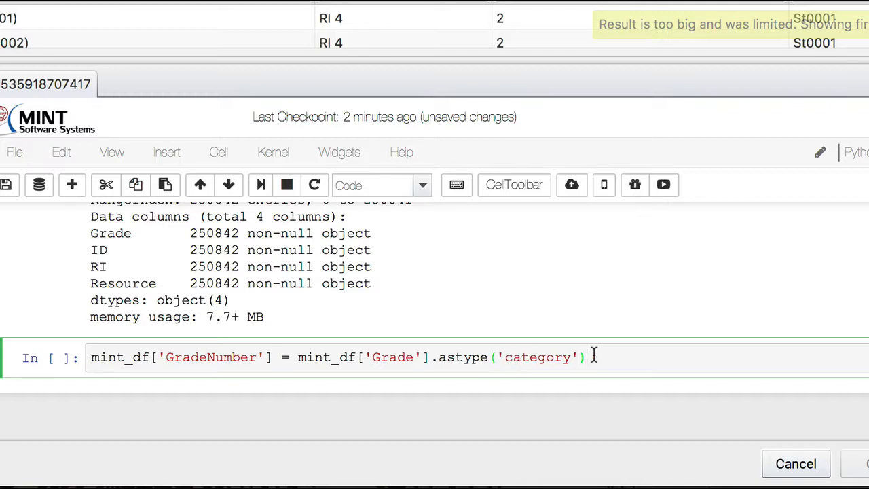
pyautogui.write('.cat.codes')
pyautogui.hotkey('shift', 'Return')
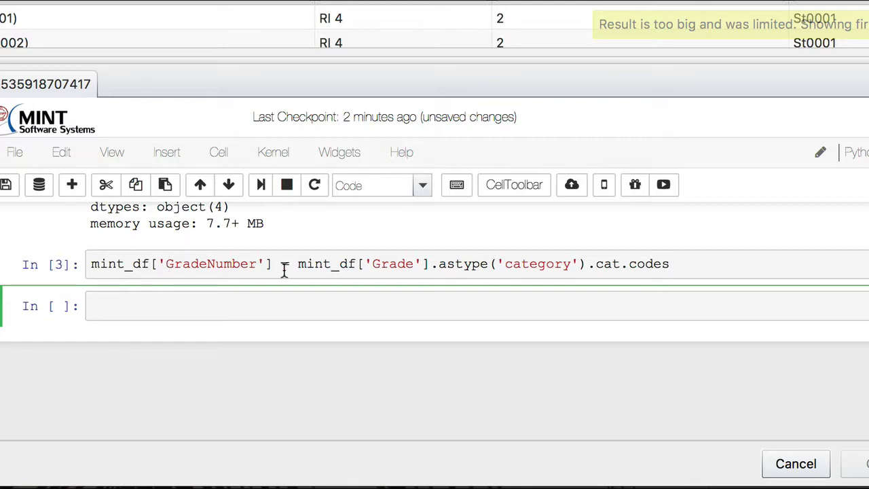
# Rerun the mint_df.info() cell to refresh the column summary.
pyautogui.scroll(3, 290, 269)
pyautogui.scroll(2, 291, 269)
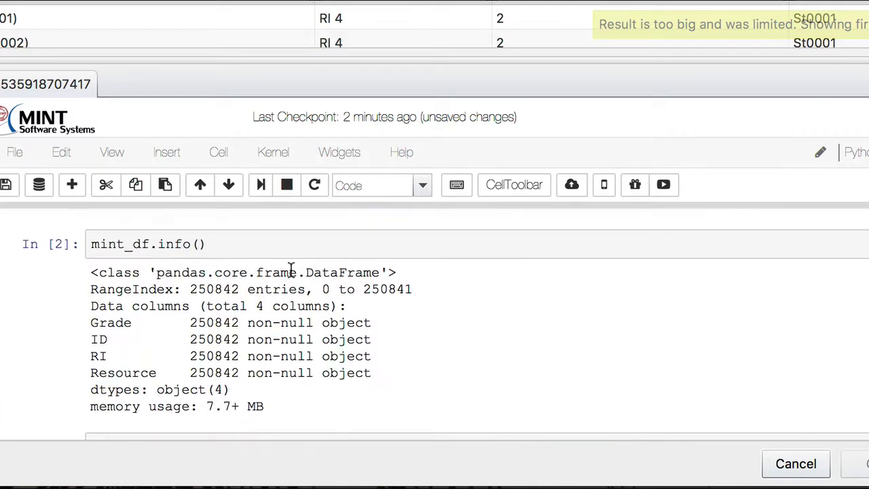
pyautogui.click(237, 246)
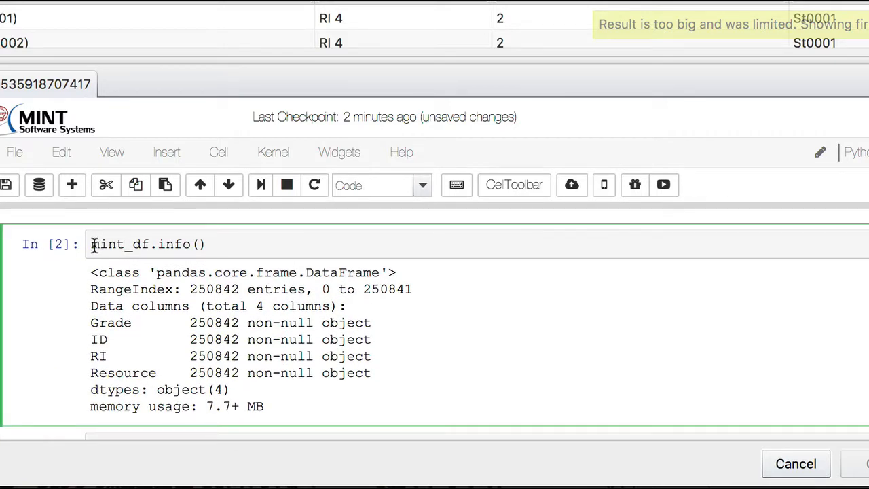
pyautogui.moveTo(91, 245); pyautogui.dragTo(212, 244)
pyautogui.click(214, 243)
pyautogui.hotkey('shift', 'Return')
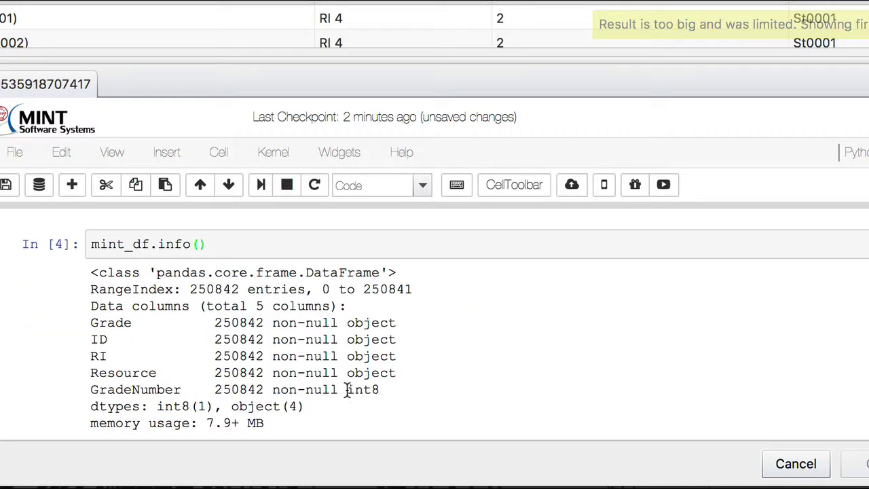
# Write mint_df.pivot_table(index='ID',columns='RI') in the empty last cell and run it.
pyautogui.scroll(-3, 384, 389)
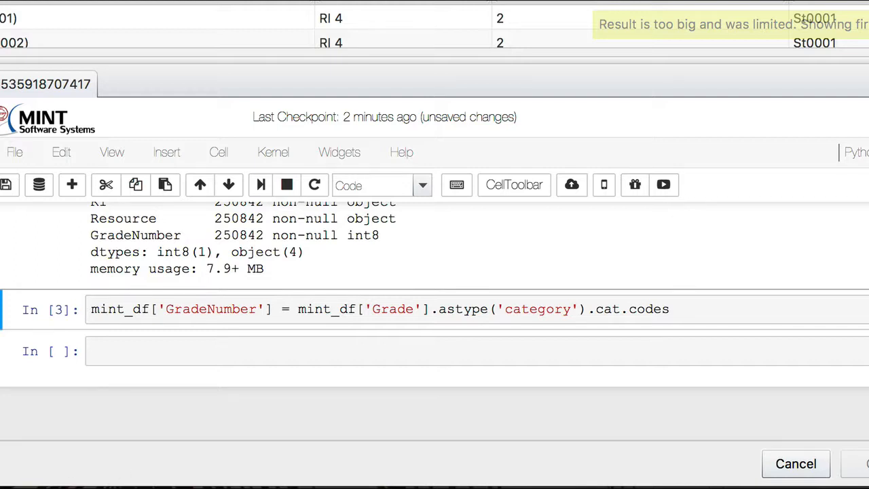
pyautogui.click(163, 355)
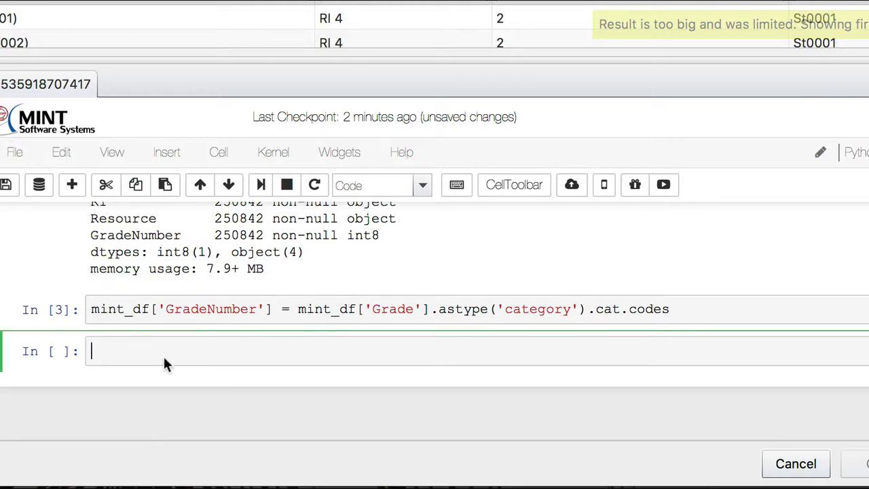
pyautogui.write('mint_df.pivot_table')
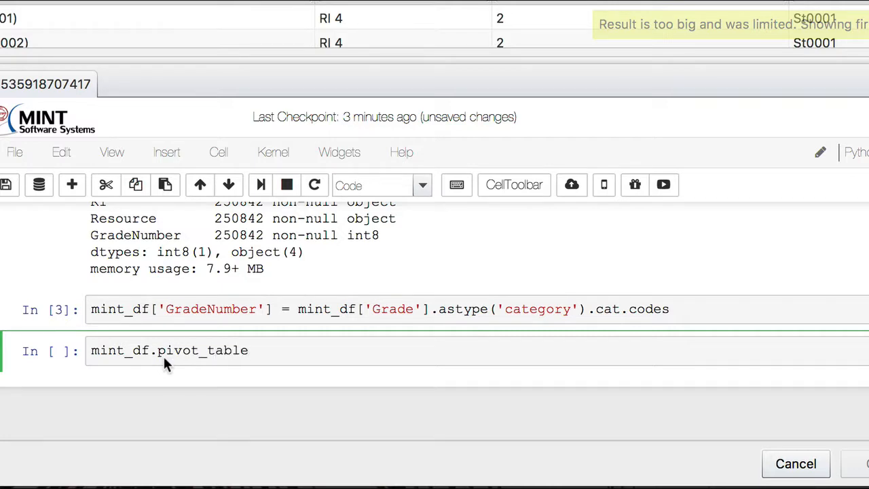
pyautogui.write("(index='ID',columns")
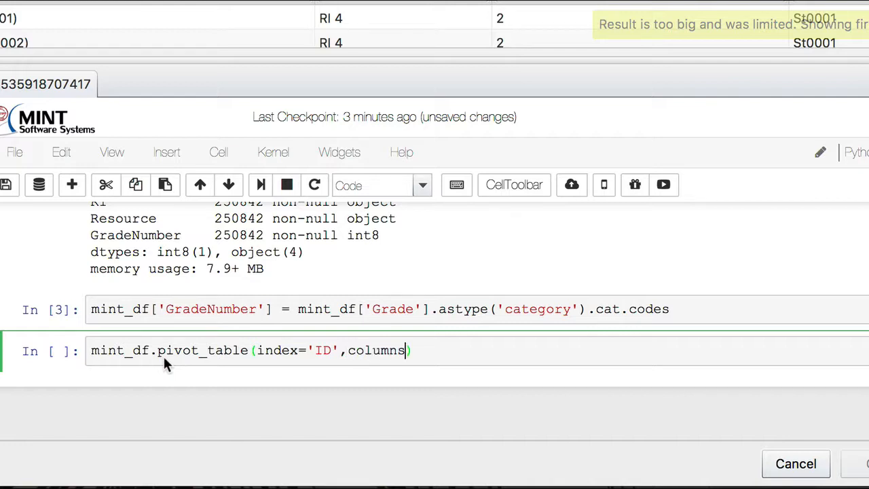
pyautogui.write("='RI')")
pyautogui.hotkey('shift', 'Return')
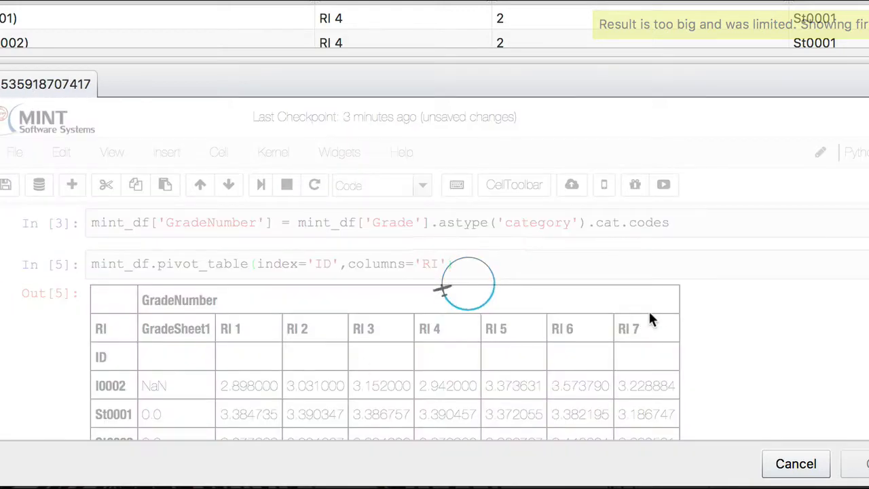
# Insert a cell below the GradeNumber assignment containing mdf = mint_df[mint_df['GradeNumber'] > 0] and run it.
pyautogui.scroll(1, 727, 312)
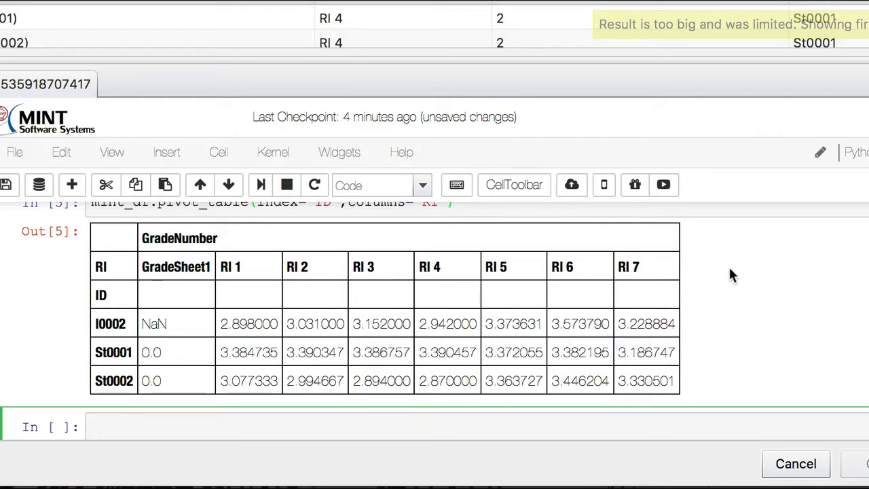
pyautogui.scroll(2, 730, 268)
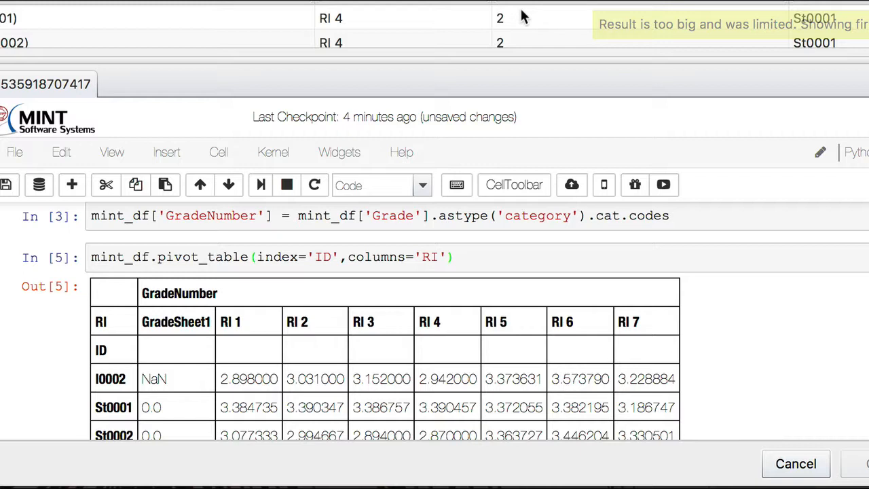
pyautogui.scroll(2, 608, 228)
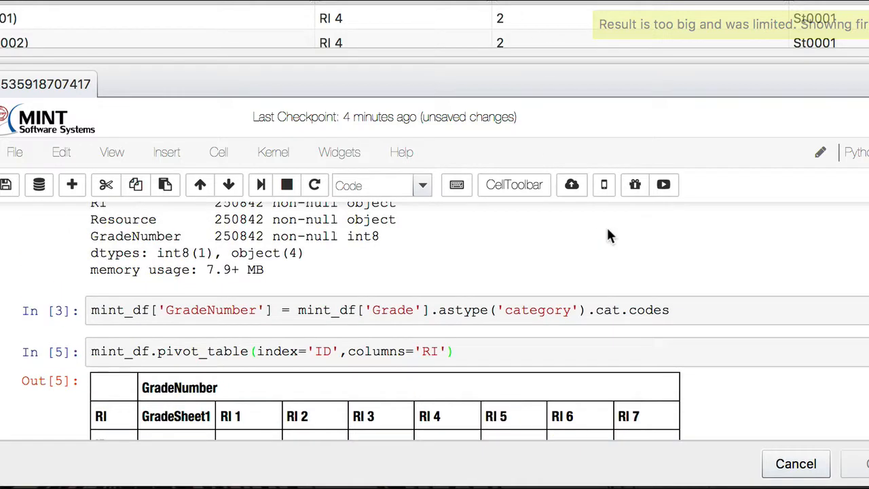
pyautogui.click(683, 311)
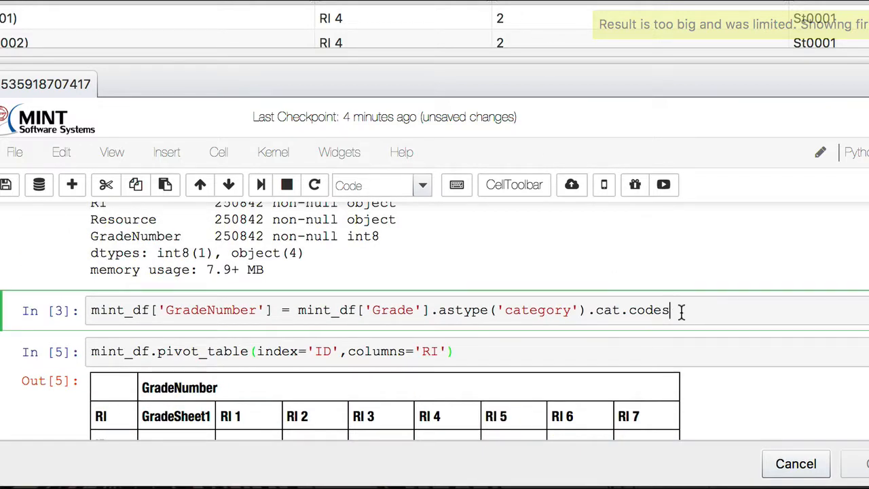
pyautogui.click(72, 185)
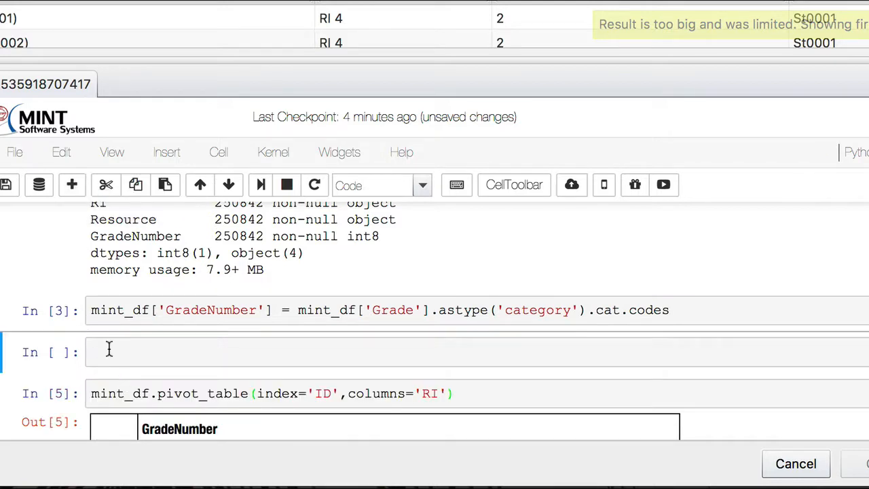
pyautogui.click(109, 349)
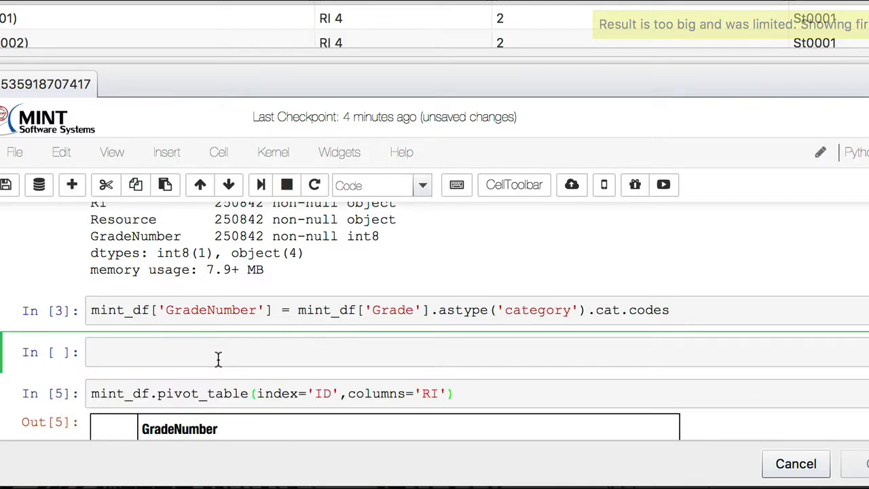
pyautogui.write('mdf = mint_df')
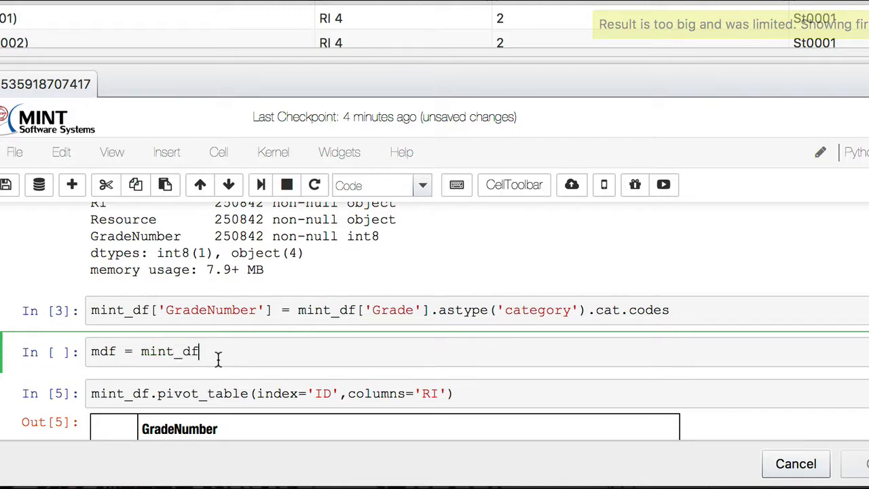
pyautogui.write("[mint_df['GradeNumber")
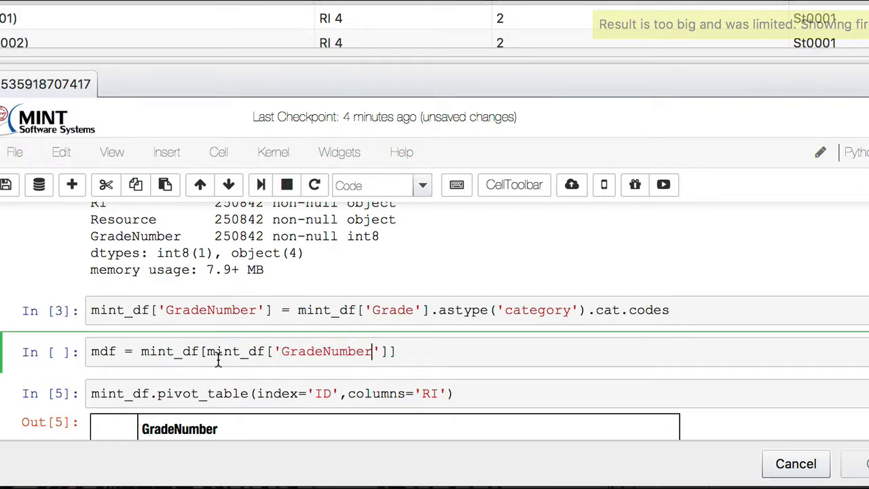
pyautogui.write("']]")
pyautogui.write(' > 0')
pyautogui.hotkey('shift', 'Return')
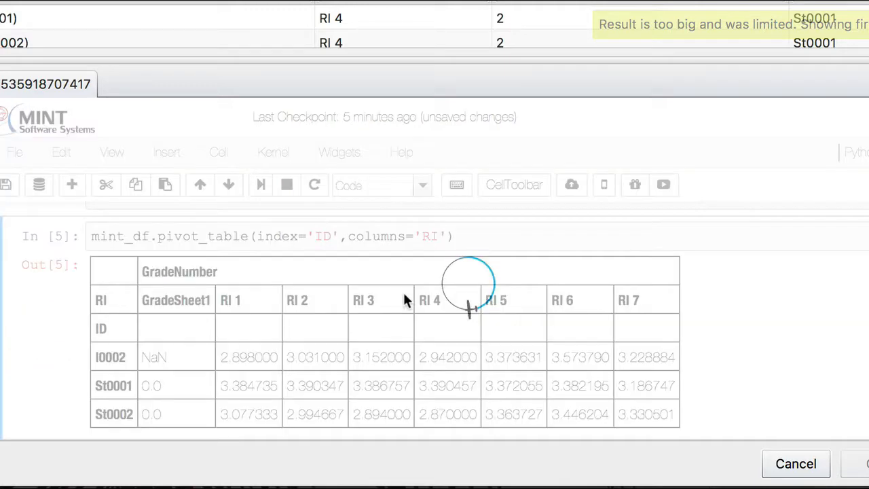
# Replace mint_df with mdf in the pivot table cell and rerun it.
pyautogui.scroll(3, 404, 299)
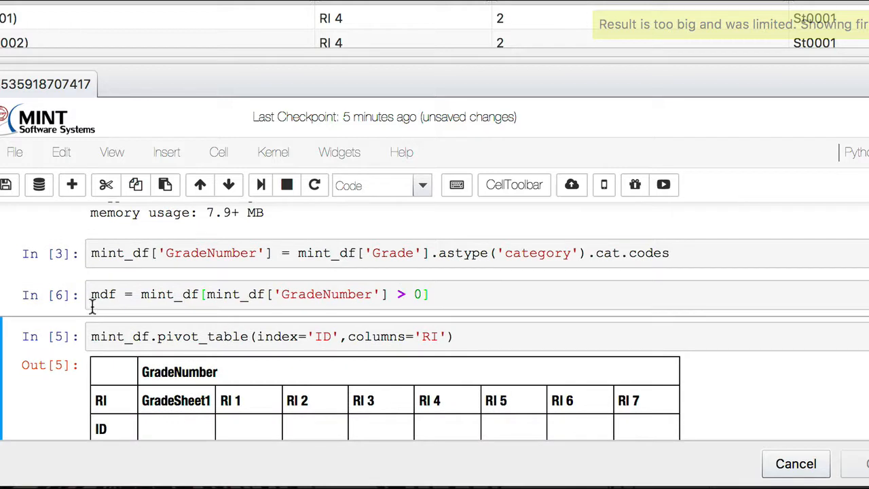
pyautogui.doubleClick(151, 336)
pyautogui.write('mdf')
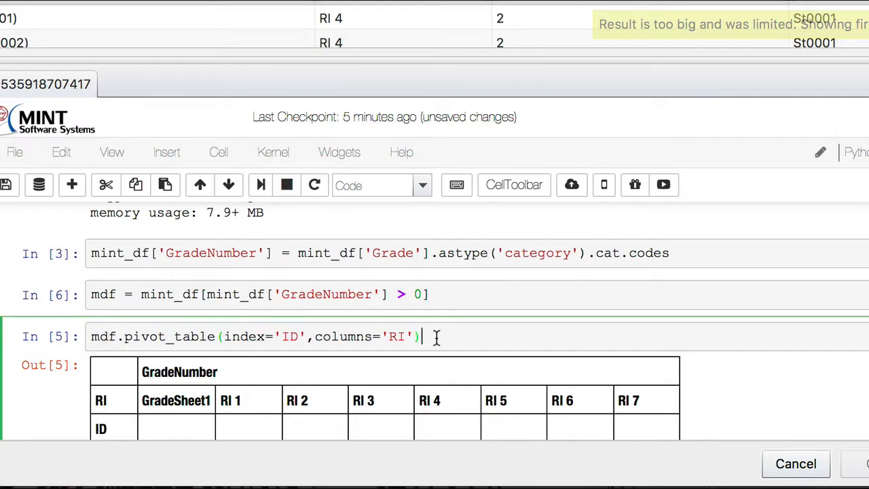
pyautogui.hotkey('shift', 'Return')
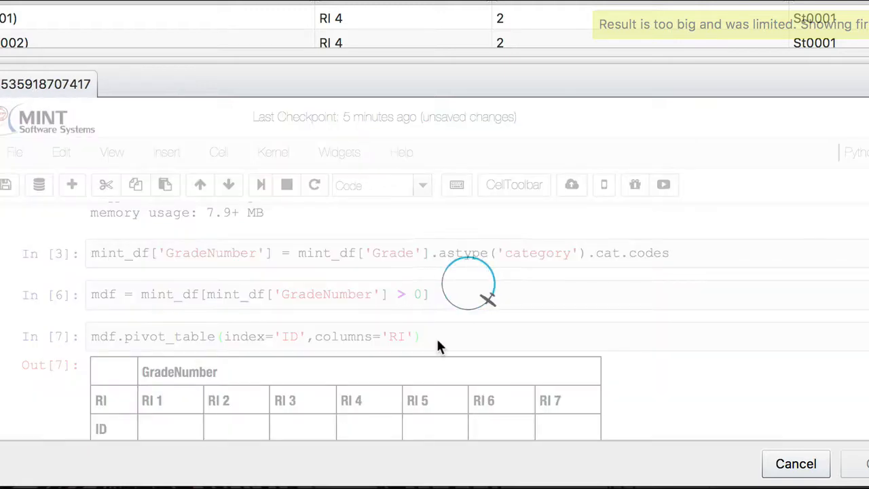
pyautogui.scroll(-2, 184, 386)
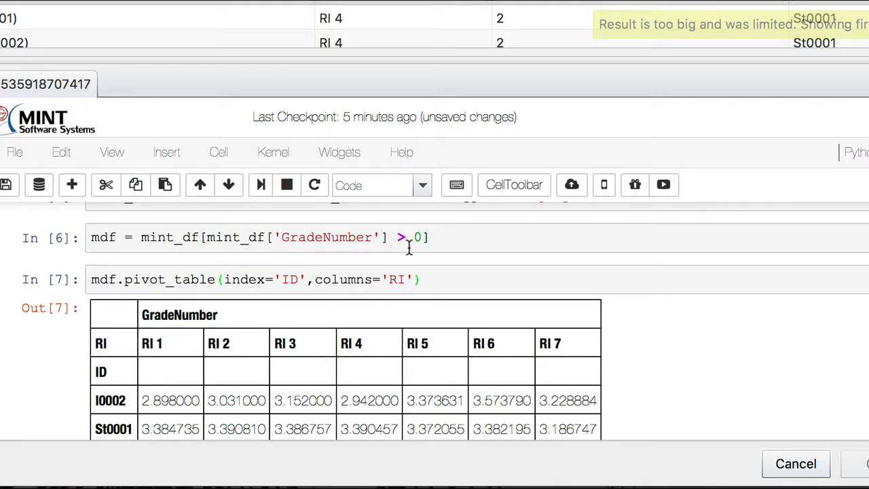
pyautogui.moveTo(283, 236); pyautogui.dragTo(372, 235)
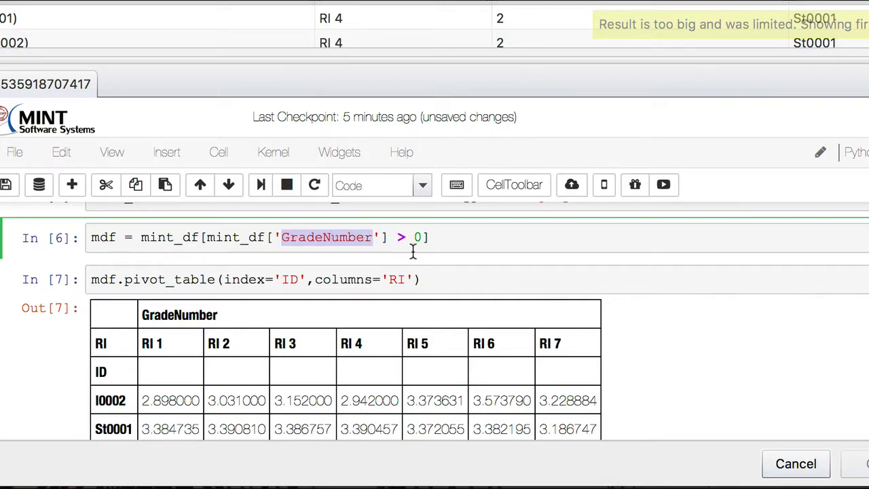
# Add the argument aggfunc='max' to the mdf.pivot_table call and rerun the cell.
pyautogui.scroll(-2, 648, 303)
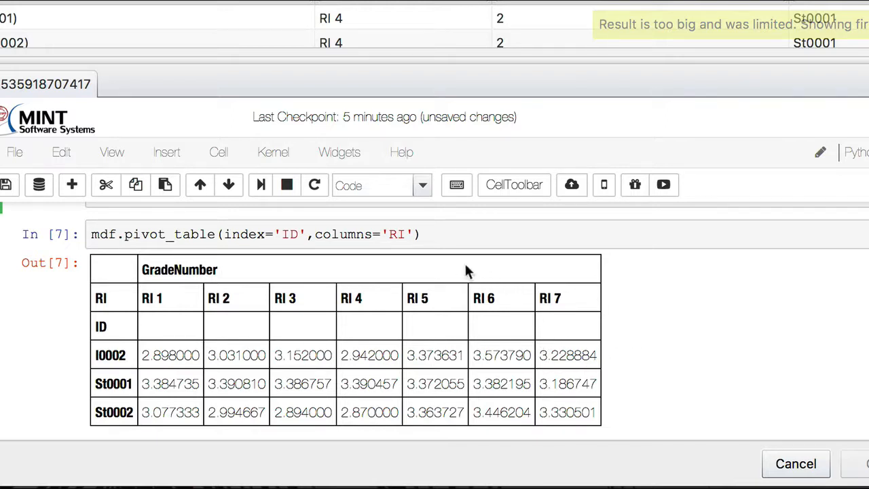
pyautogui.click(415, 235)
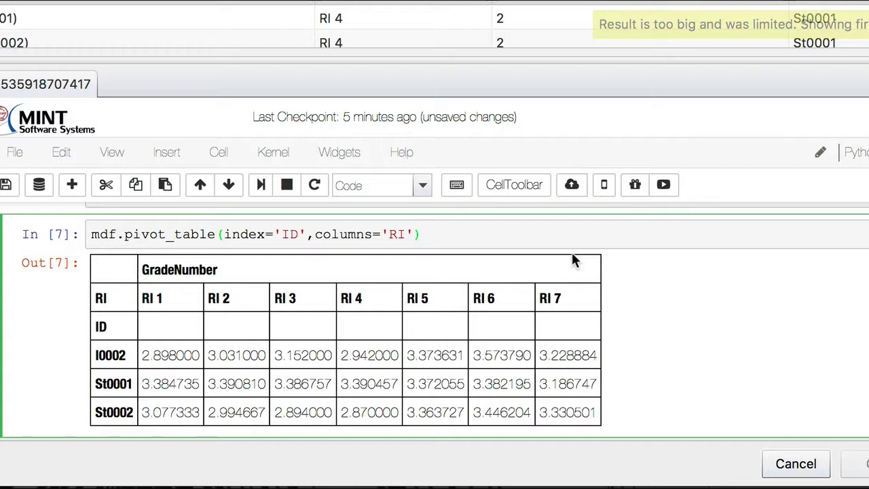
pyautogui.write(',a')
pyautogui.write('ggfu')
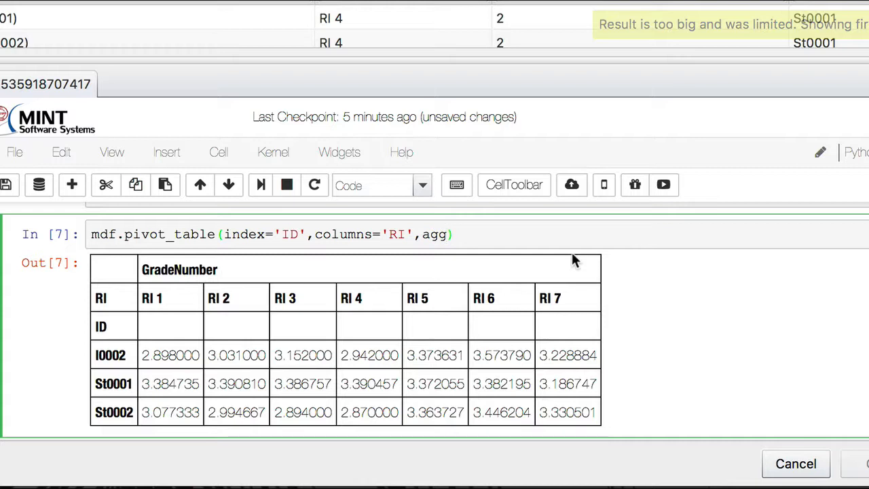
pyautogui.write("nc='max")
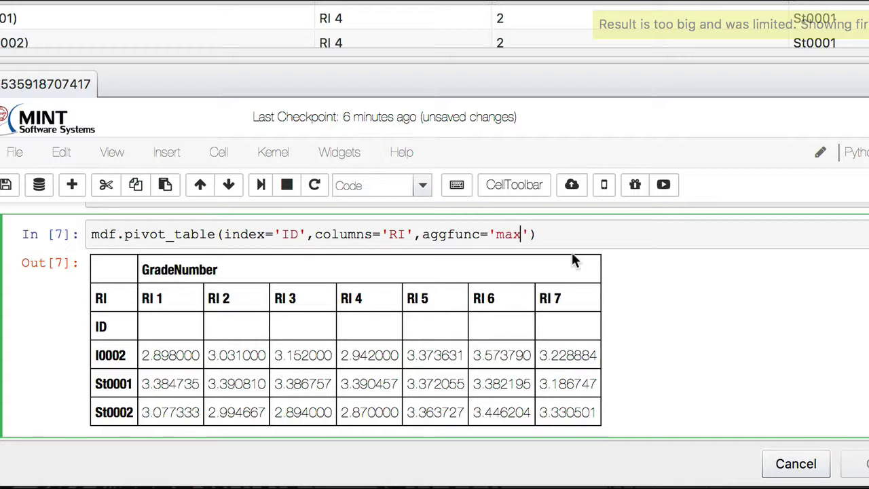
pyautogui.click(573, 231)
pyautogui.hotkey('shift', 'Return')
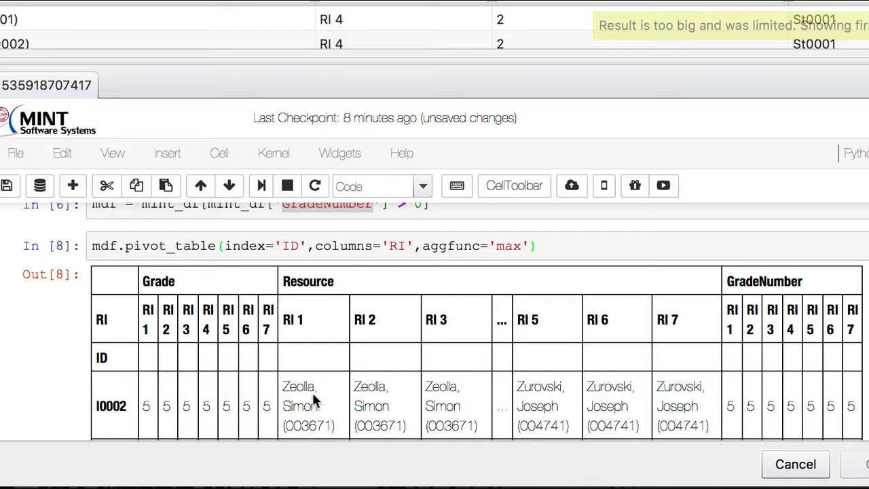
# Limit the pivot table to grade numbers by adding values='GradeNumber' to the call, and rerun the cell.
pyautogui.click(530, 246)
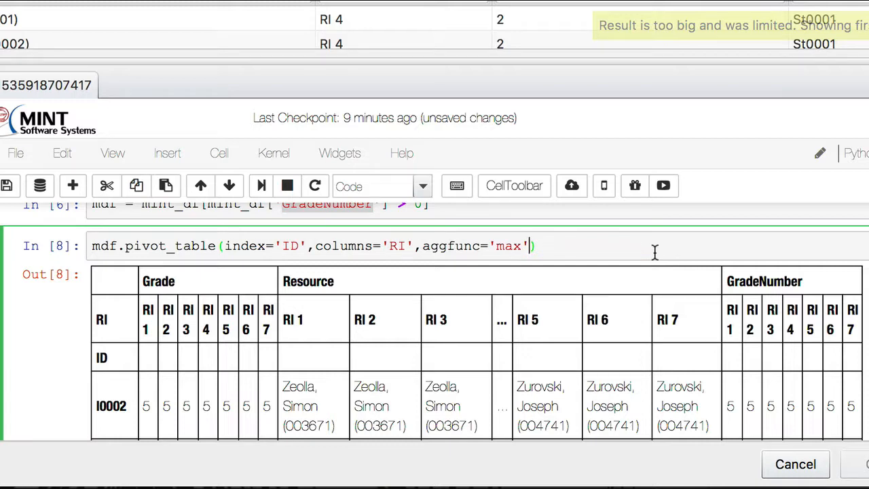
pyautogui.write(',values')
pyautogui.write('=')
pyautogui.write("'")
pyautogui.write('Grade')
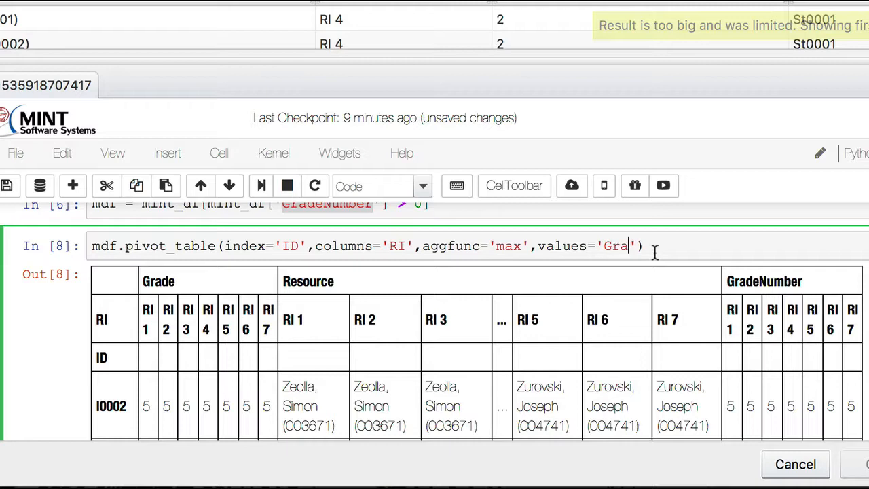
pyautogui.write('Number')
pyautogui.click(730, 246)
pyautogui.hotkey('shift', 'Return')
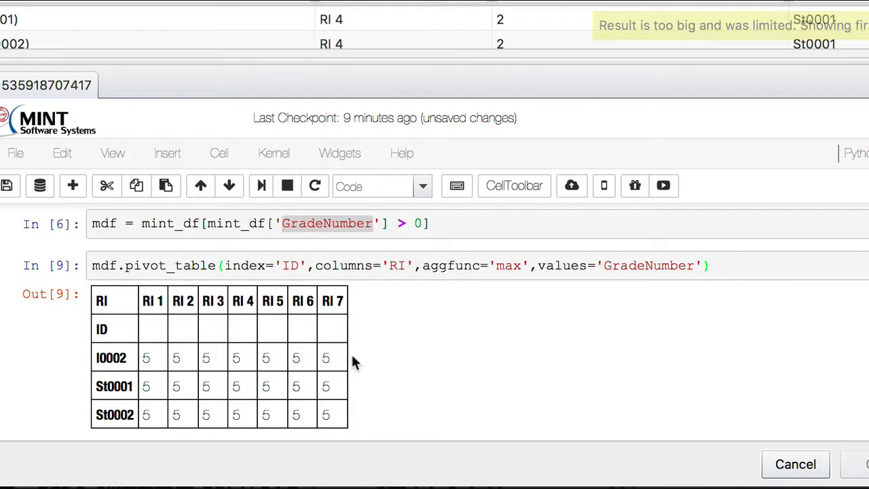
# Change the pivot table's aggfunc to 'min' and rerun the cell.
pyautogui.click(521, 265)
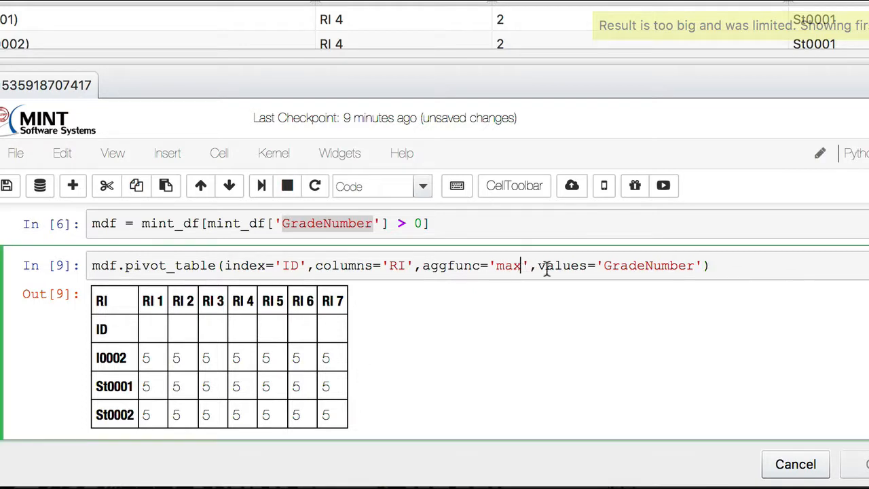
pyautogui.press('BackSpace')
pyautogui.press('BackSpace')
pyautogui.write('in')
pyautogui.hotkey('shift', 'Return')
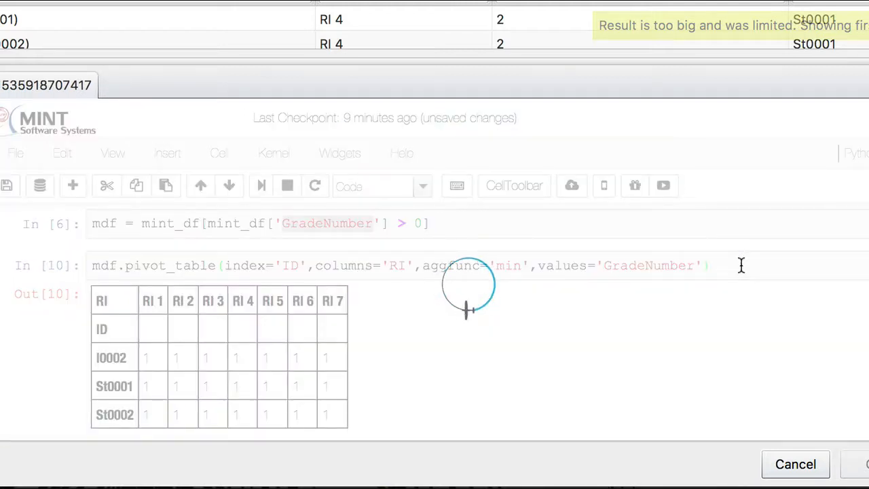